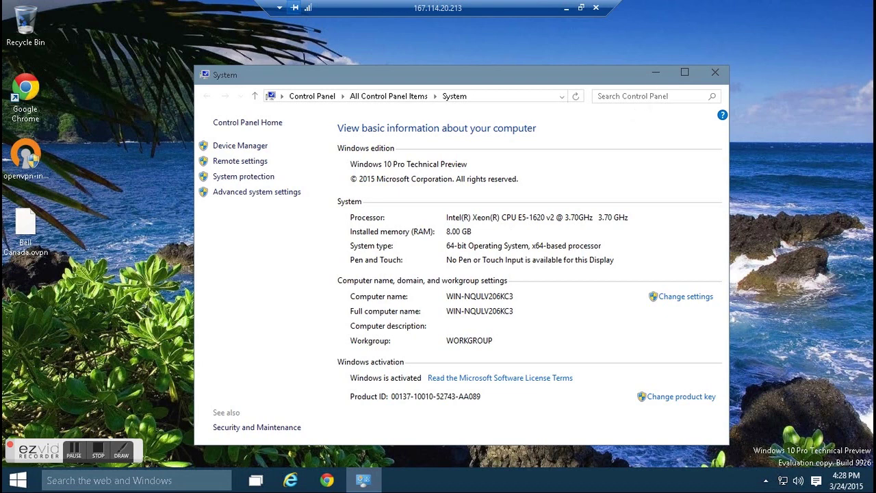
Install OpenVPN 2.3.6-I603 from the desktop installer with the default options, accepting the license and allowing the TAP-Windows Provider V9 network adapter software
click(656, 73)
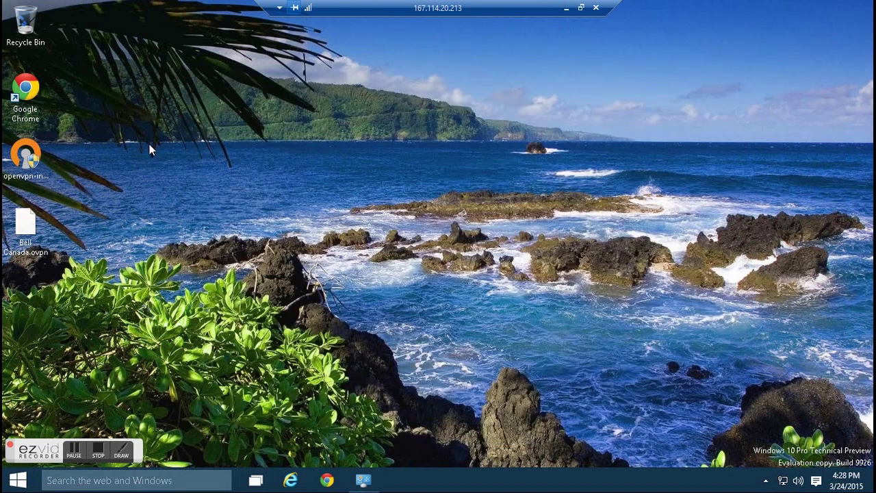
double_click(31, 157)
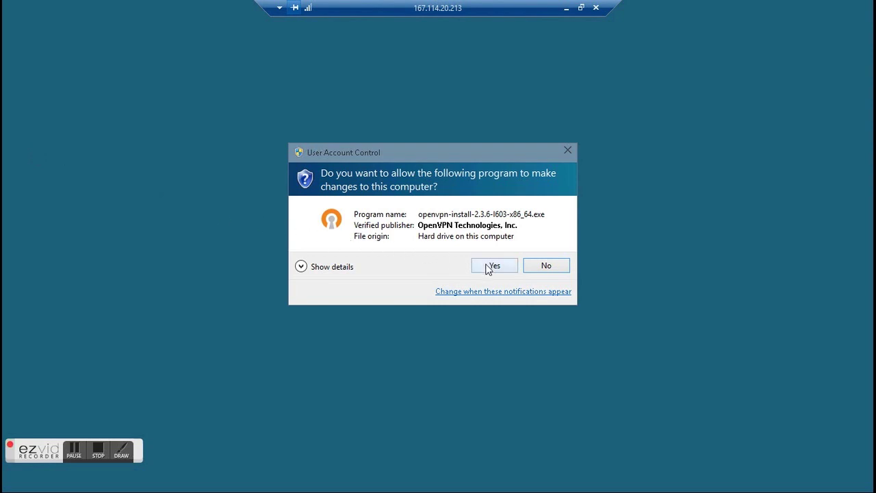
click(490, 268)
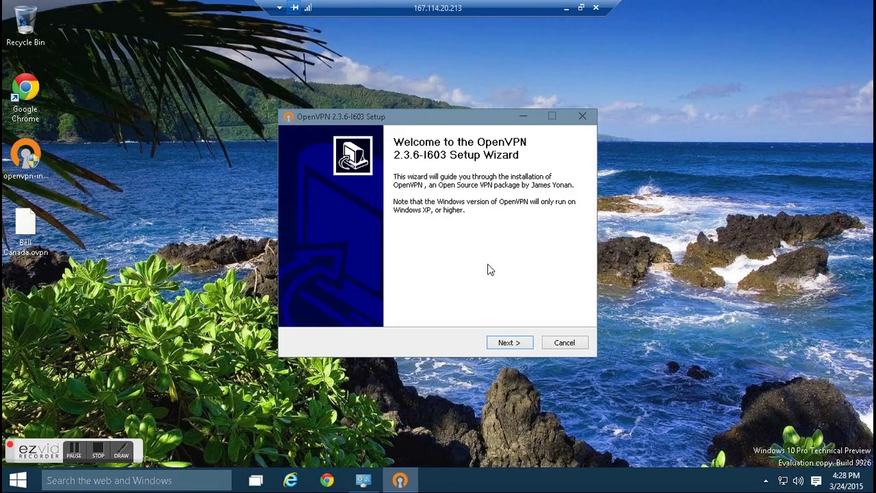
click(511, 343)
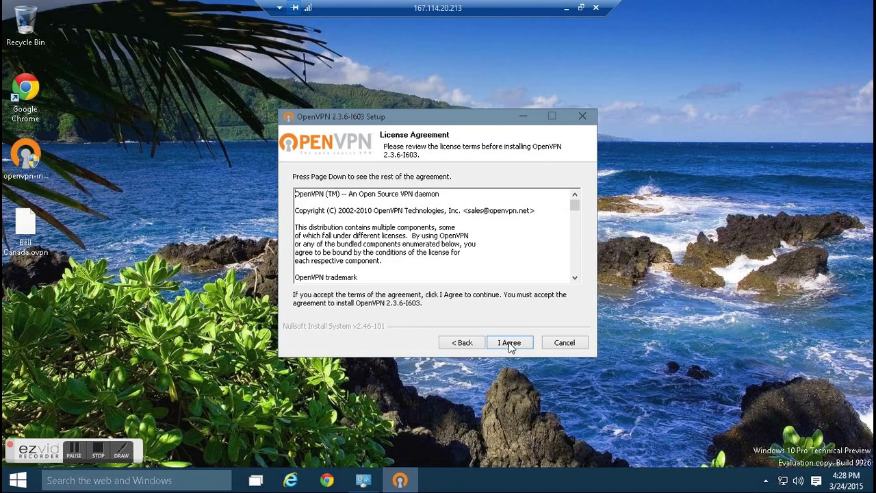
click(510, 343)
click(509, 342)
click(510, 344)
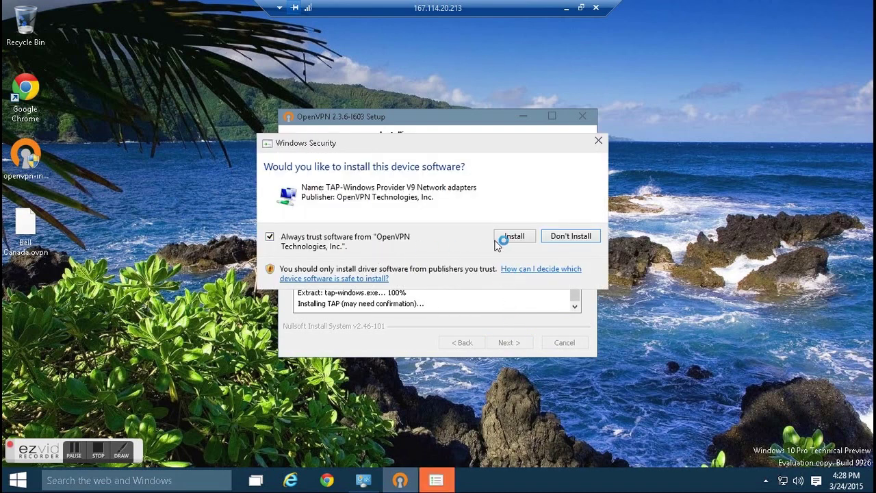
click(517, 237)
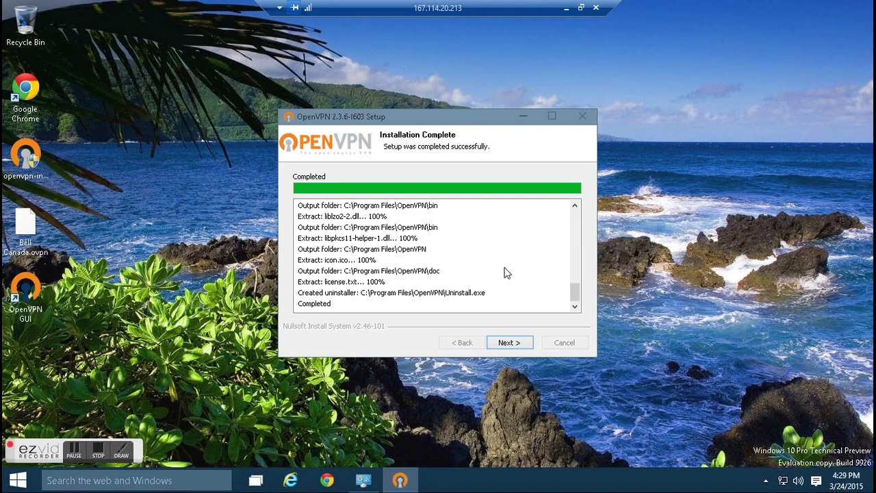
Finish the OpenVPN setup wizard with Show Readme disabled and Start OpenVPN GUI enabled
click(511, 343)
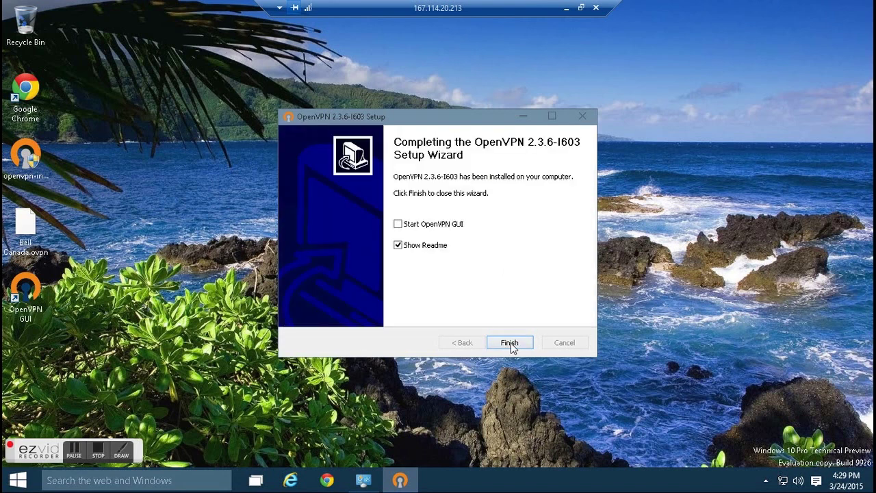
click(397, 245)
click(398, 225)
click(502, 344)
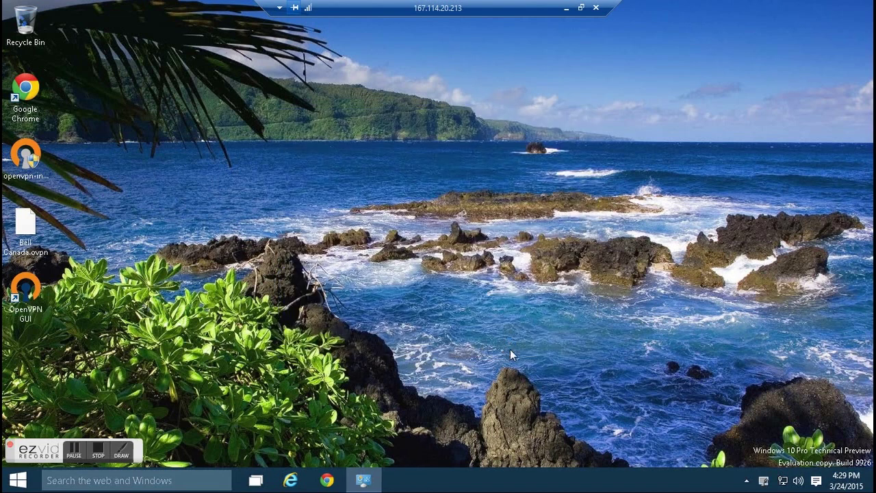
Open the C:\Program Files\OpenVPN\config folder in File Explorer
right_click(17, 480)
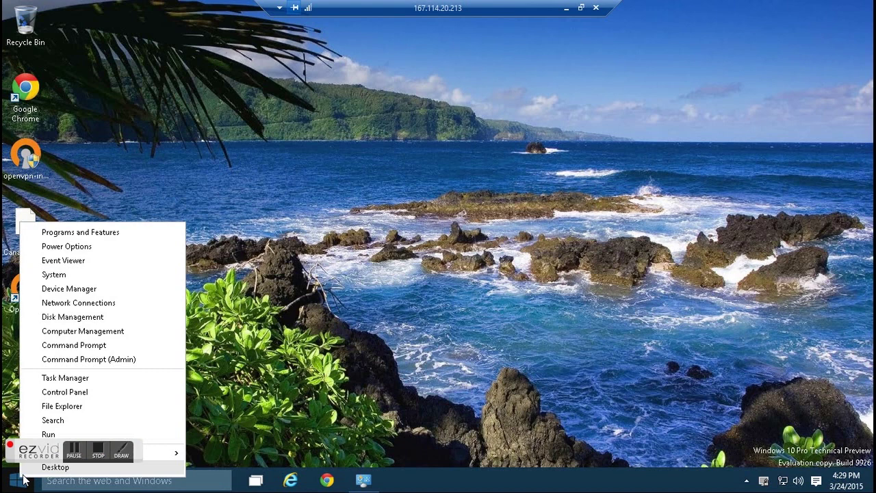
click(55, 407)
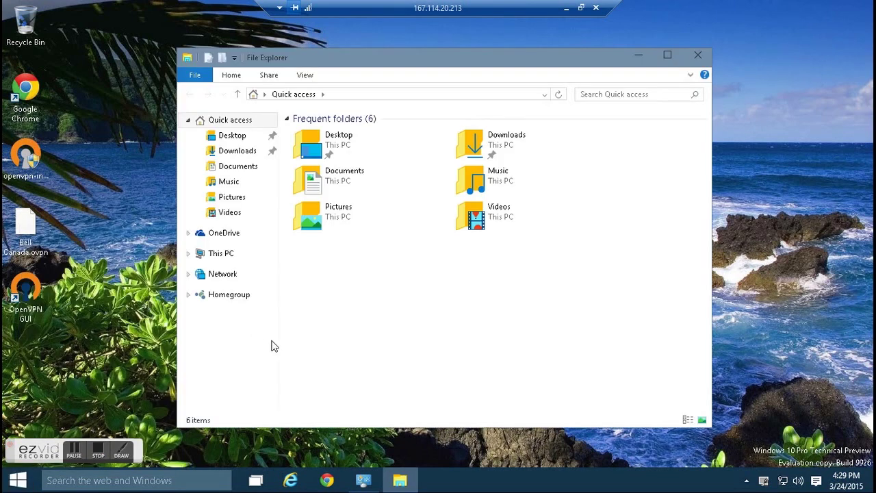
click(232, 258)
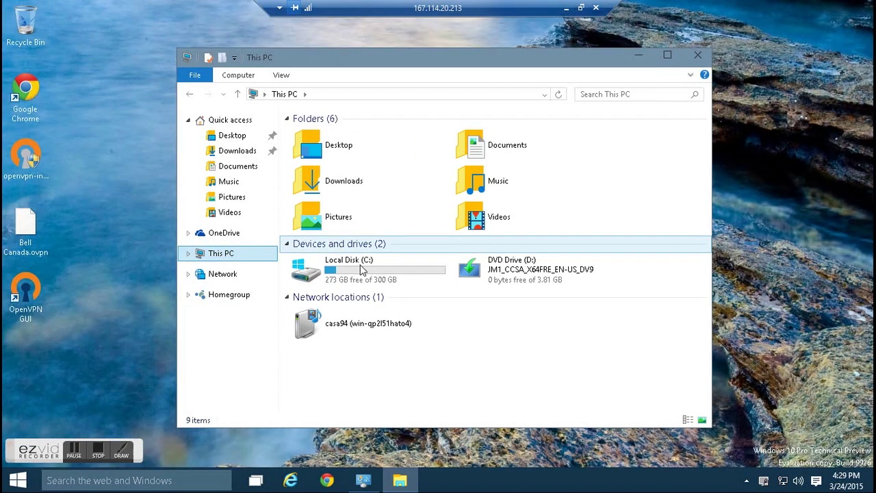
double_click(363, 272)
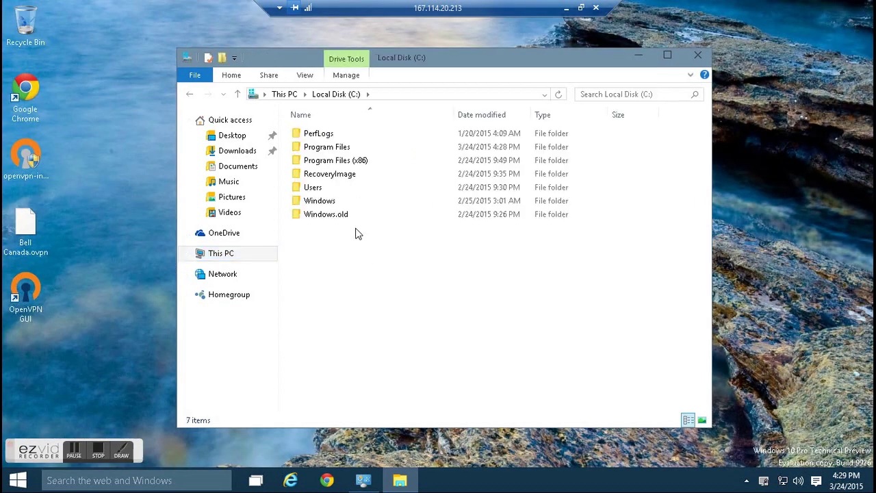
double_click(330, 152)
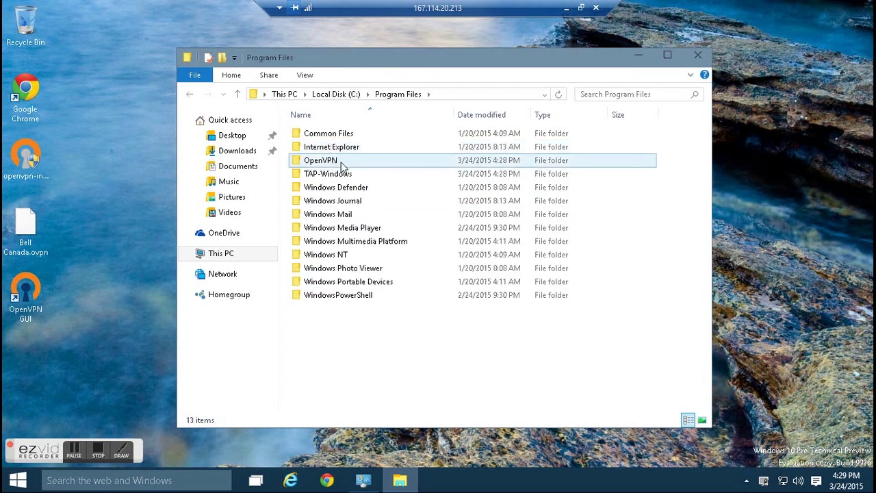
double_click(346, 160)
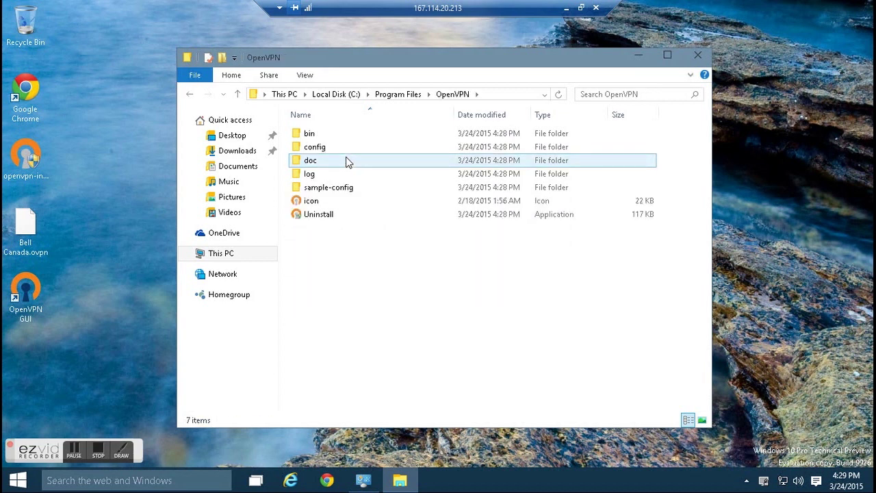
double_click(346, 150)
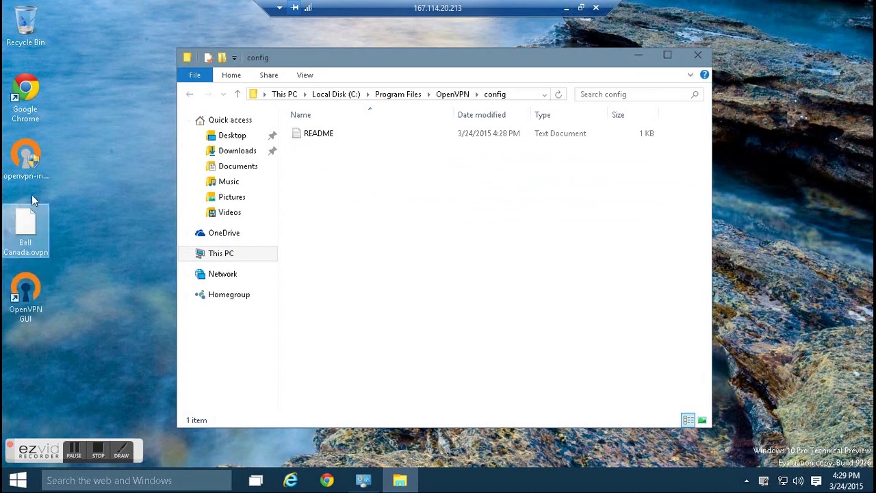
Move Bell Canada.ovpn from the desktop into the OpenVPN config folder with administrator permission, and close the folder window
drag(26, 222, 366, 225)
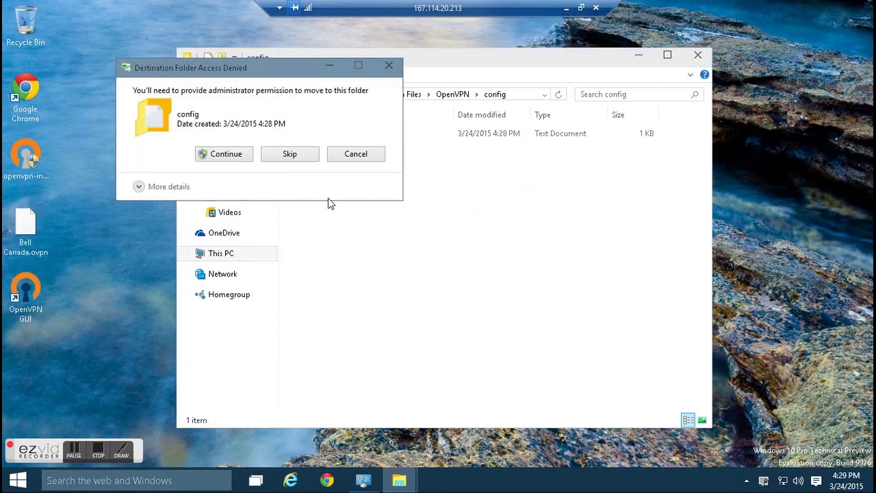
click(226, 154)
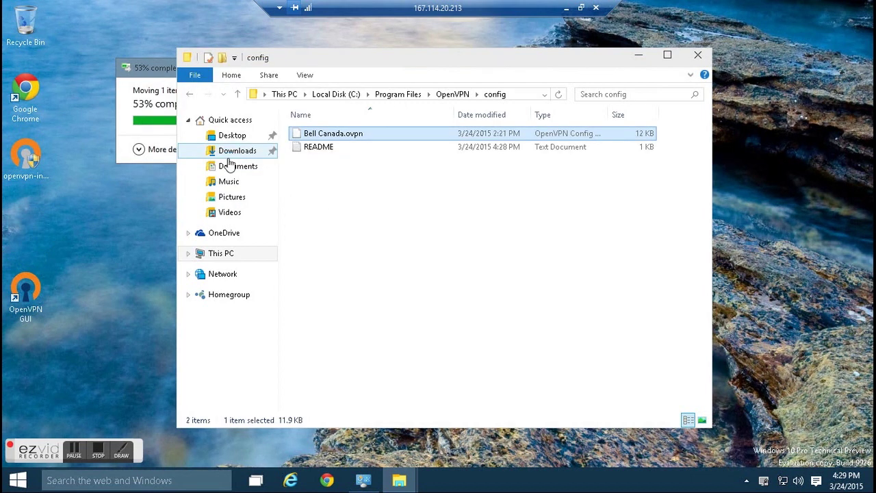
click(348, 196)
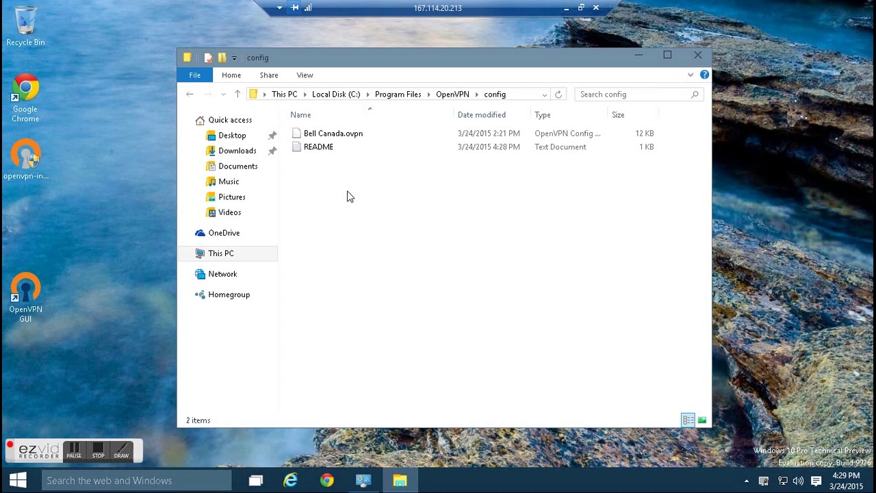
click(700, 58)
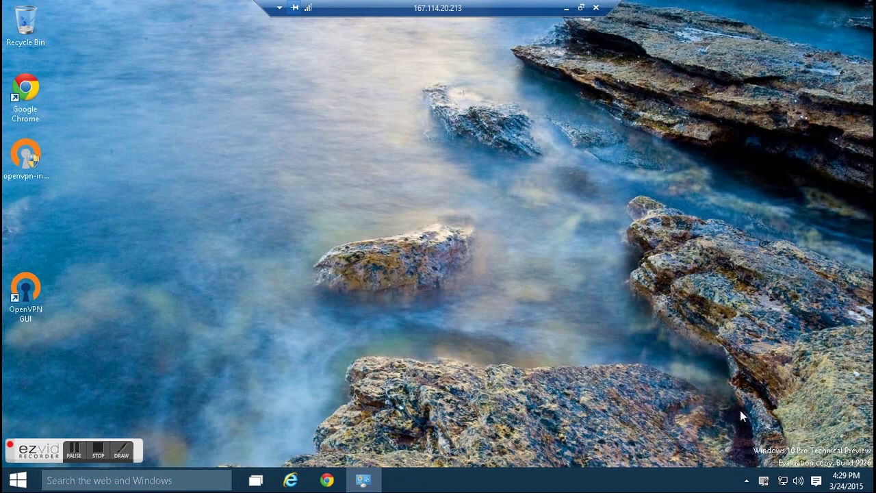
Connect to the Bell Canada VPN through OpenVPN GUI
right_click(765, 481)
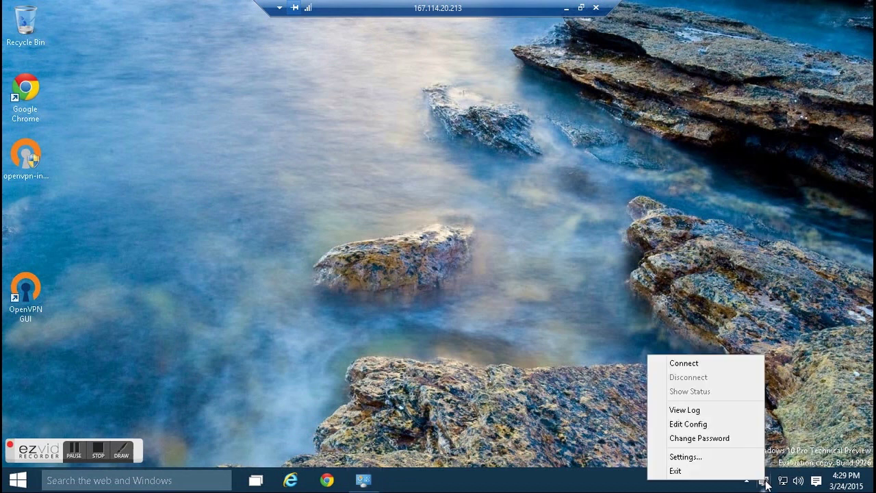
click(684, 364)
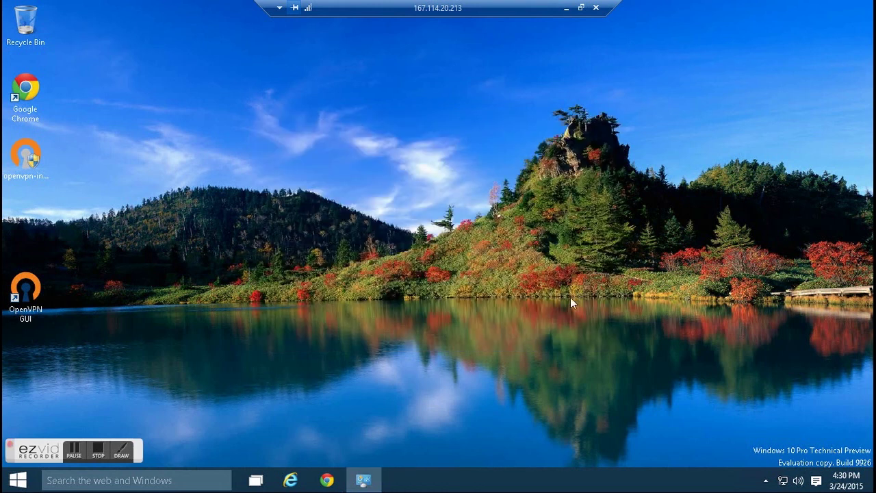
click(290, 481)
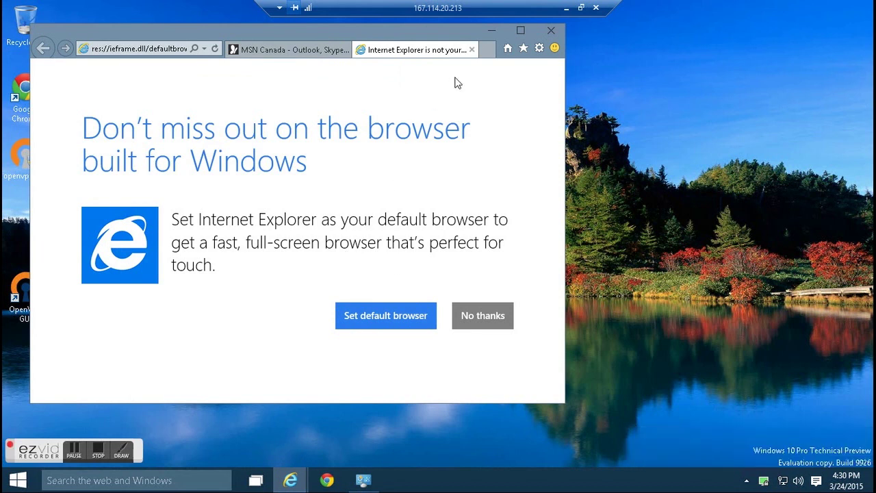
click(472, 49)
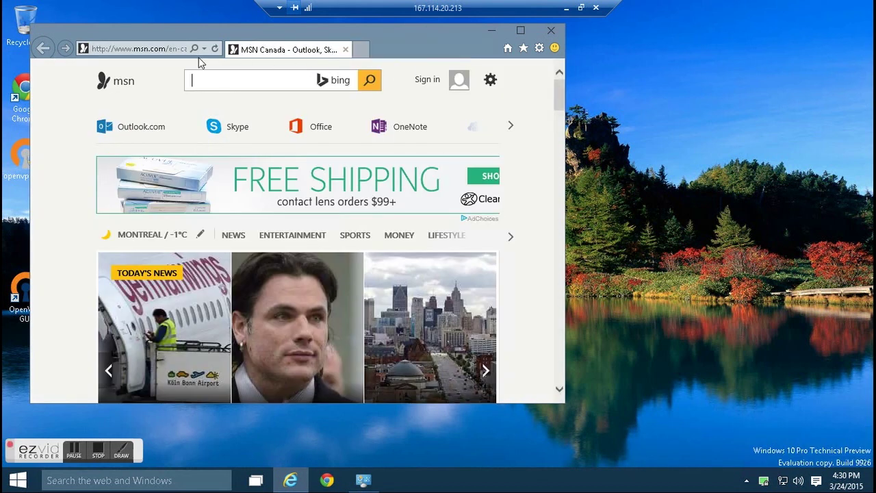
click(153, 50)
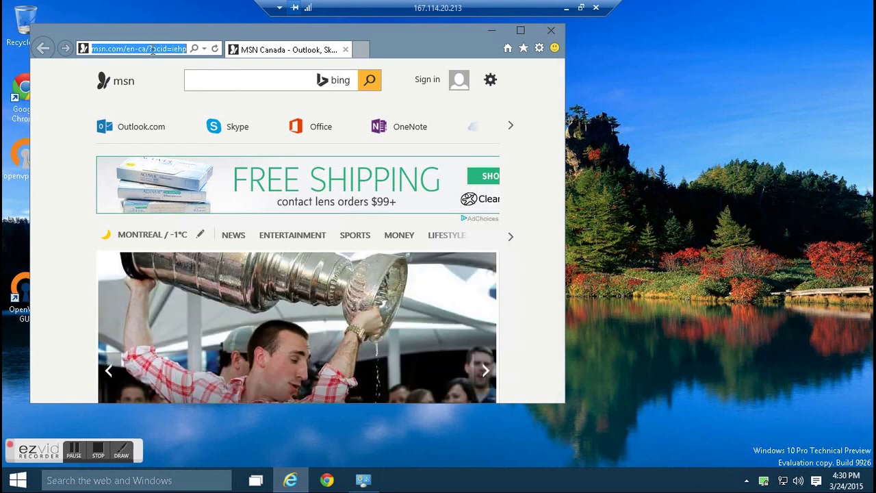
text(www.ip-adress.com)
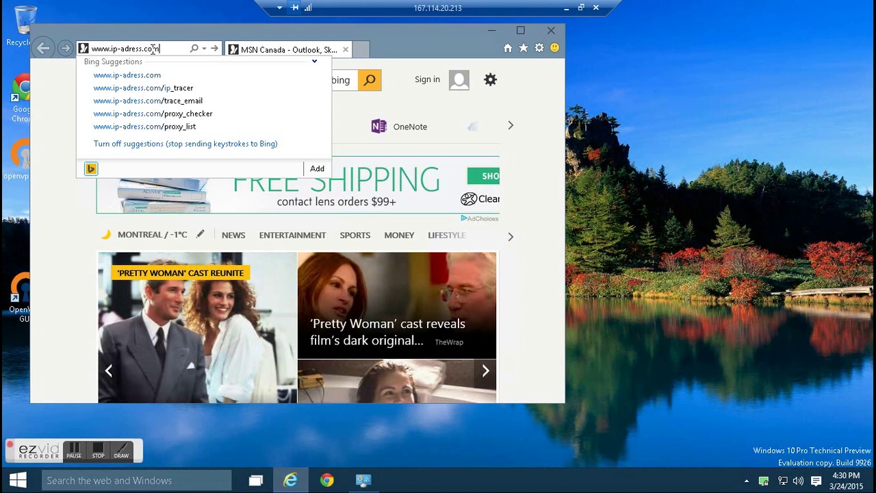
text(/)
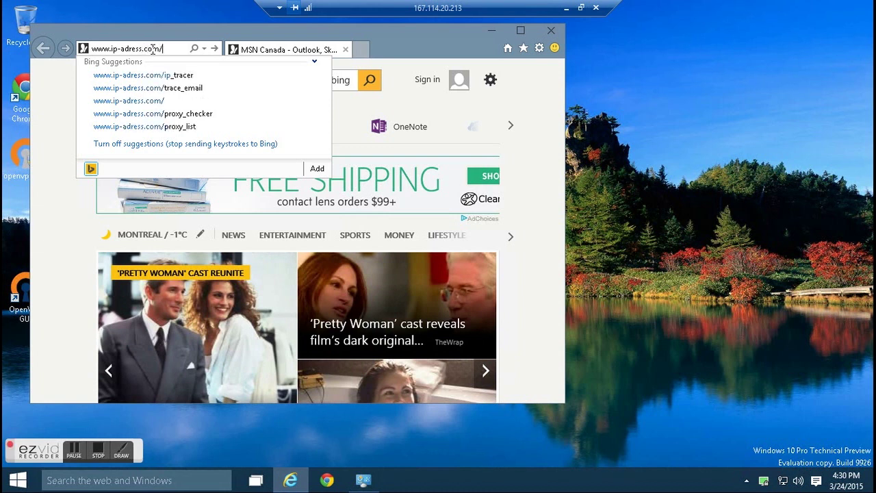
text(ip_tracer)
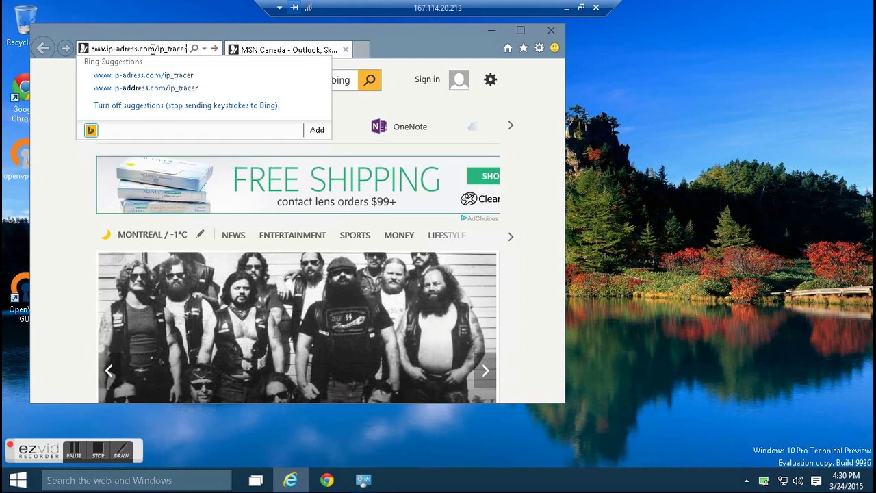
key(Return)
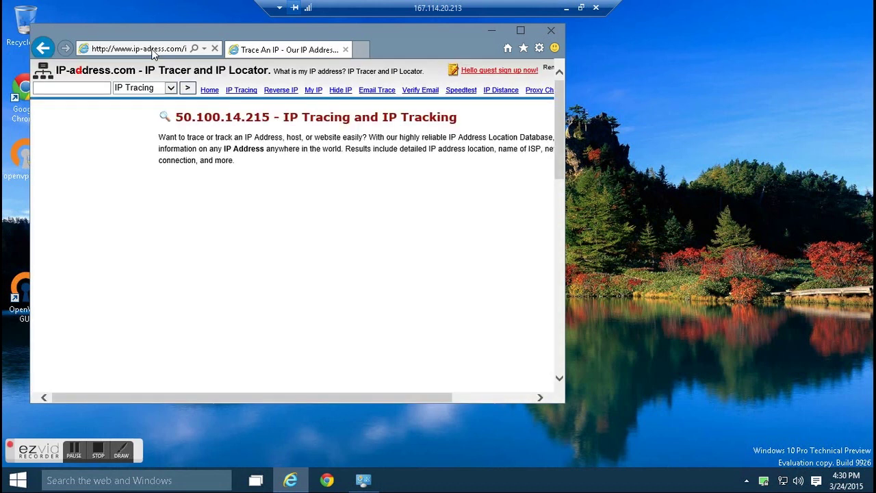
Check the traced IP address's location and ISP details in the maximized browser, and close the browser
click(521, 31)
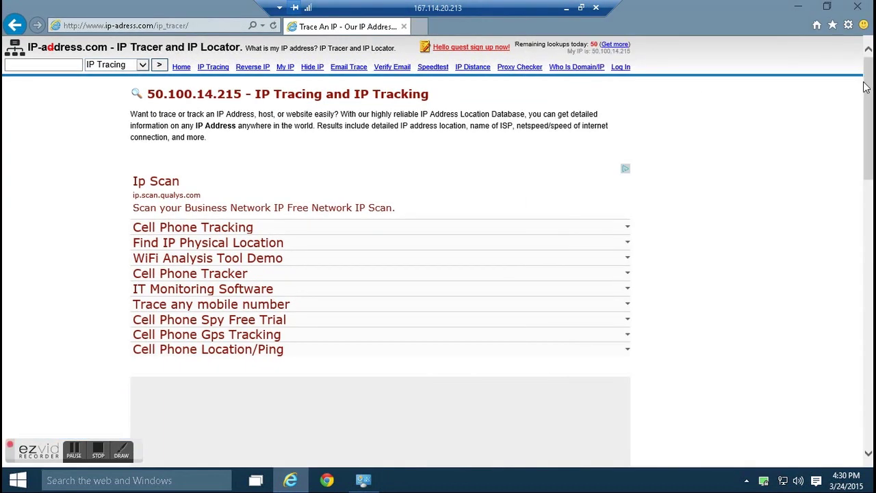
scroll(872, 104, down, 4)
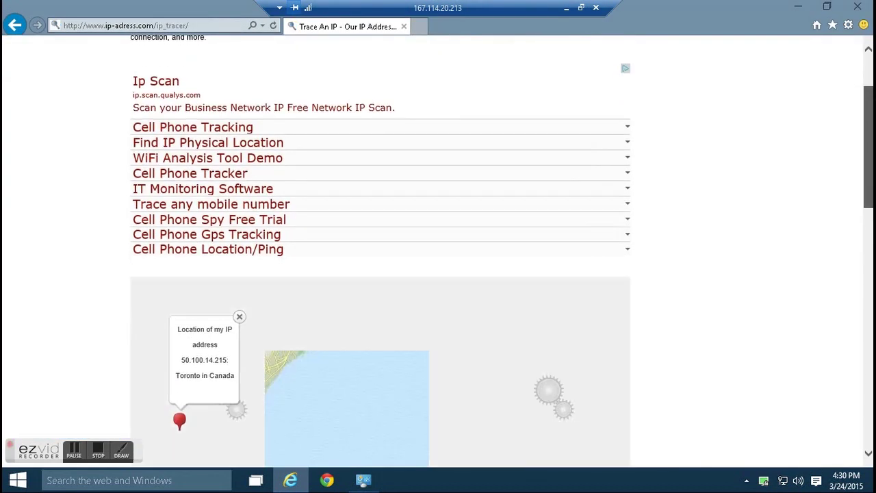
scroll(502, 252, down, 4)
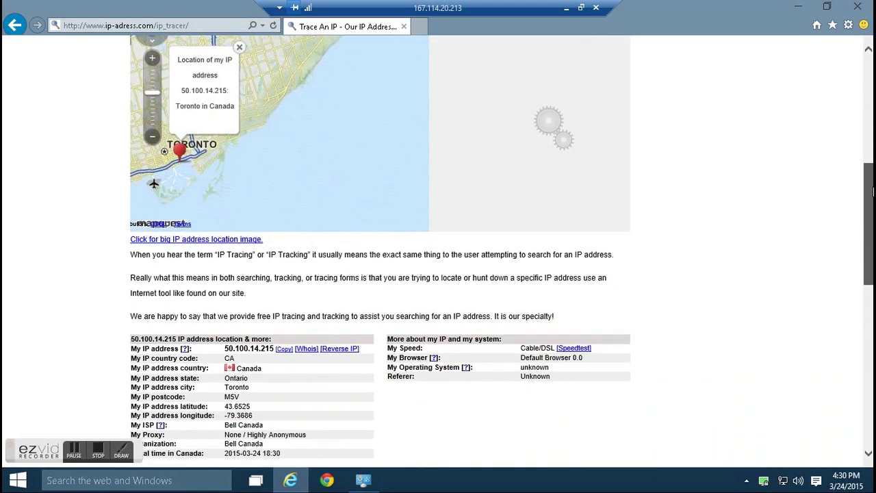
scroll(502, 252, down, 1)
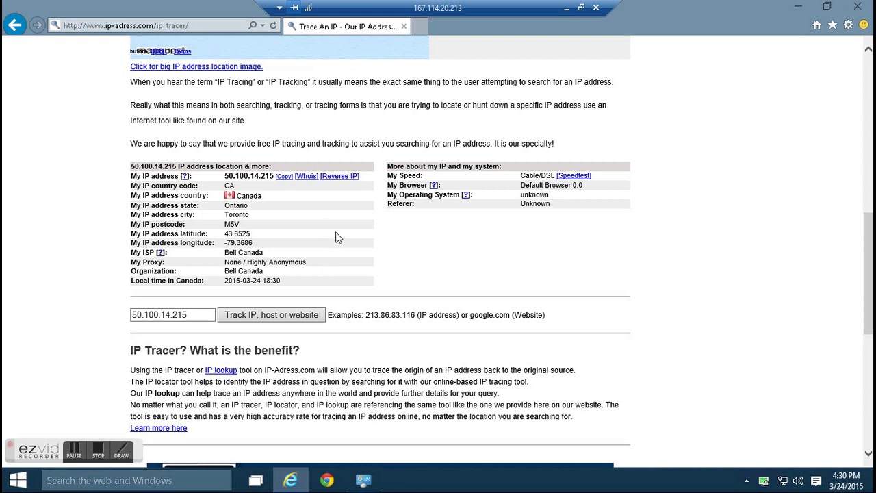
click(858, 6)
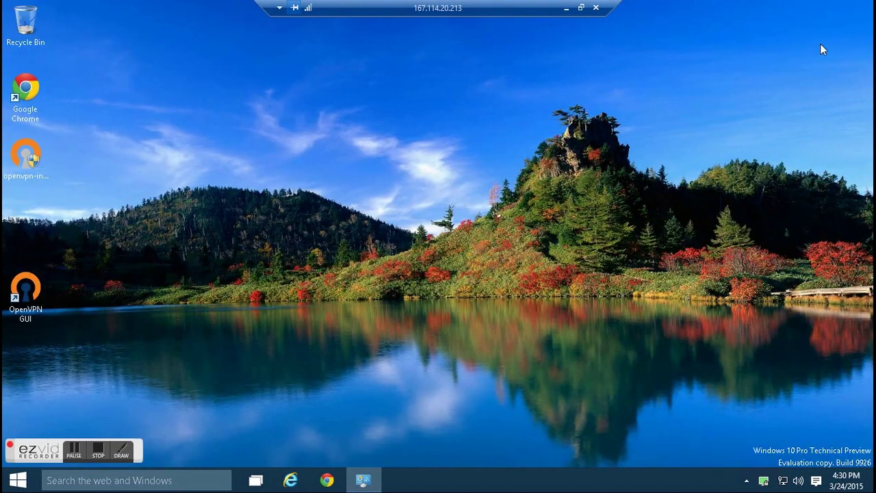
Show the status log of the active OpenVPN connection
right_click(764, 481)
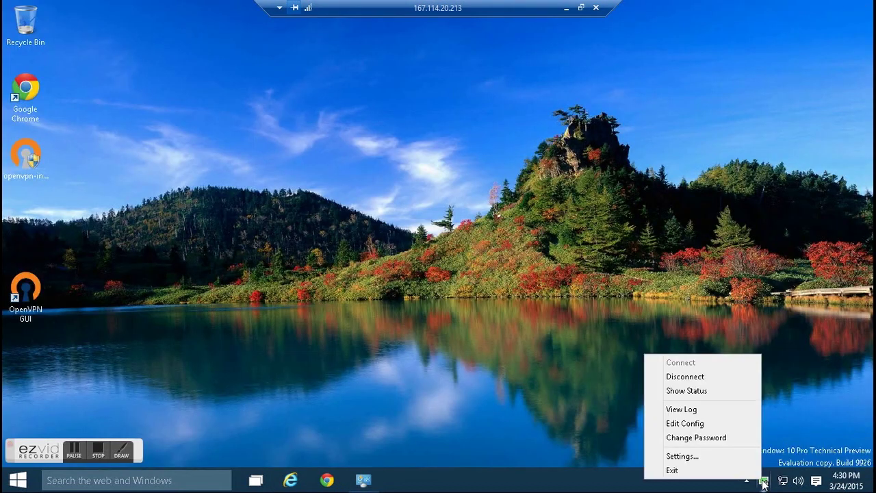
click(719, 391)
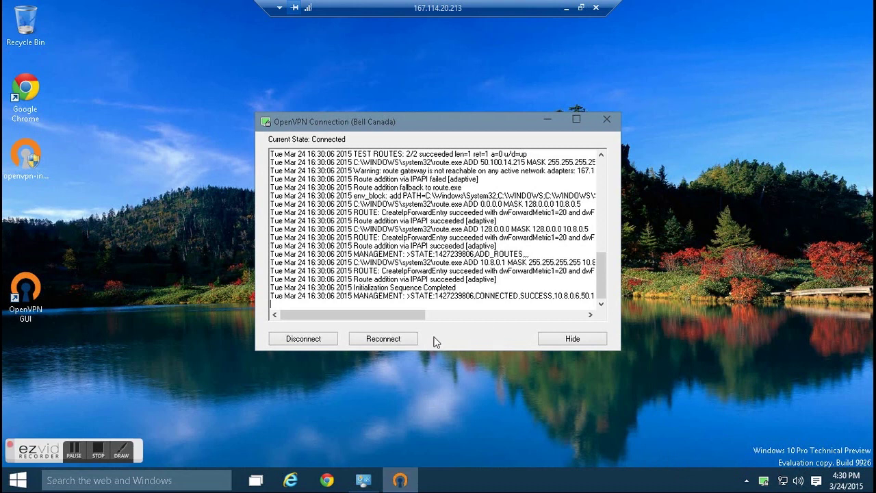
Disconnect the Bell Canada VPN from its open status window, and reconnect it through the OpenVPN GUI
click(276, 340)
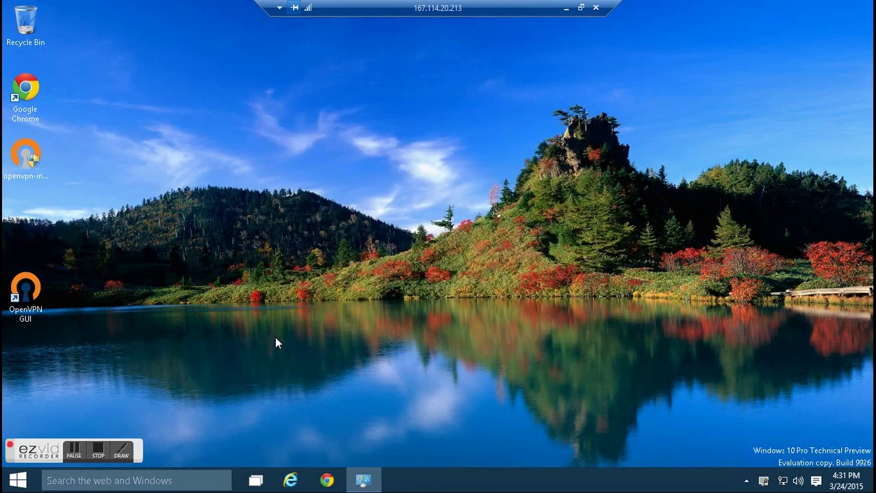
right_click(763, 481)
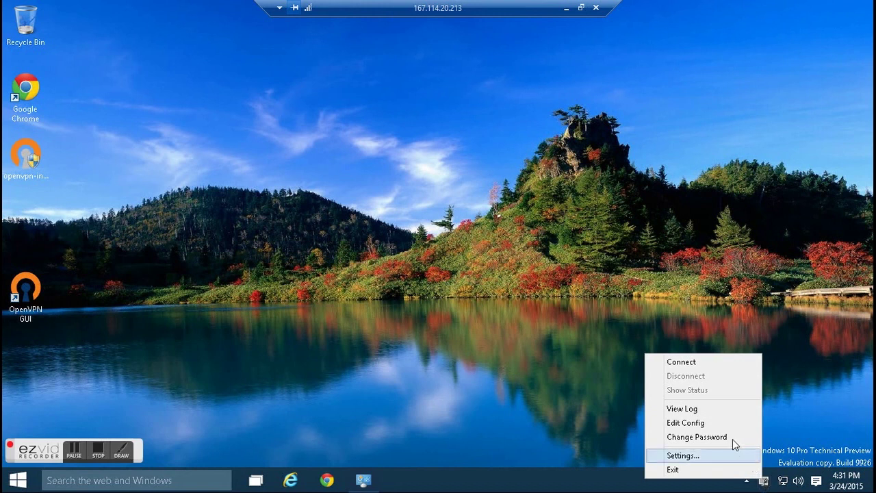
click(682, 362)
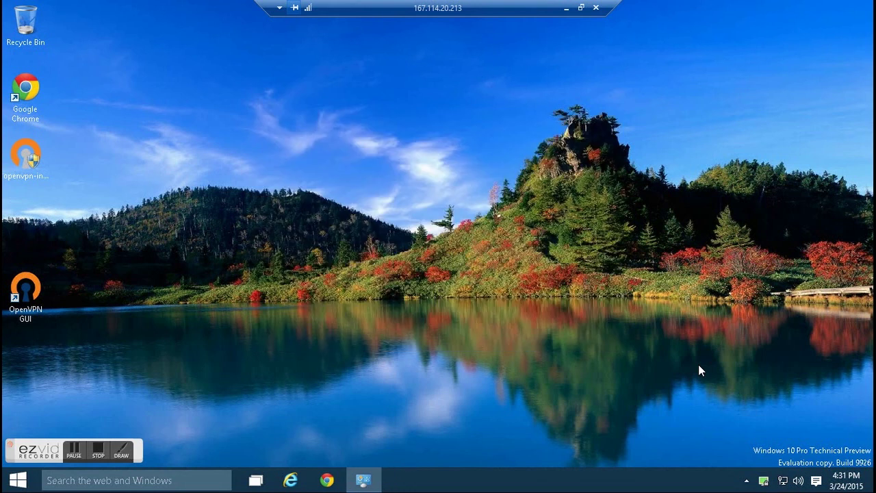
Disconnect the reconnected Bell Canada VPN through the OpenVPN GUI without opening its status window
mouse_move(764, 485)
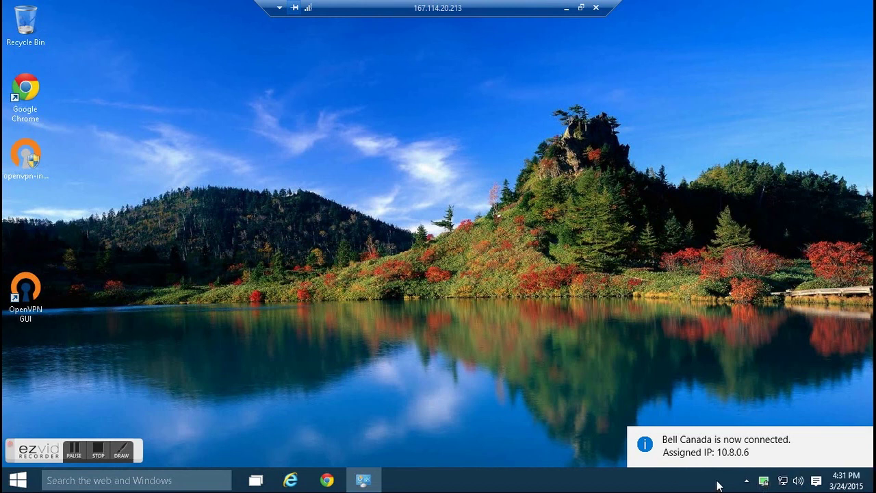
right_click(764, 482)
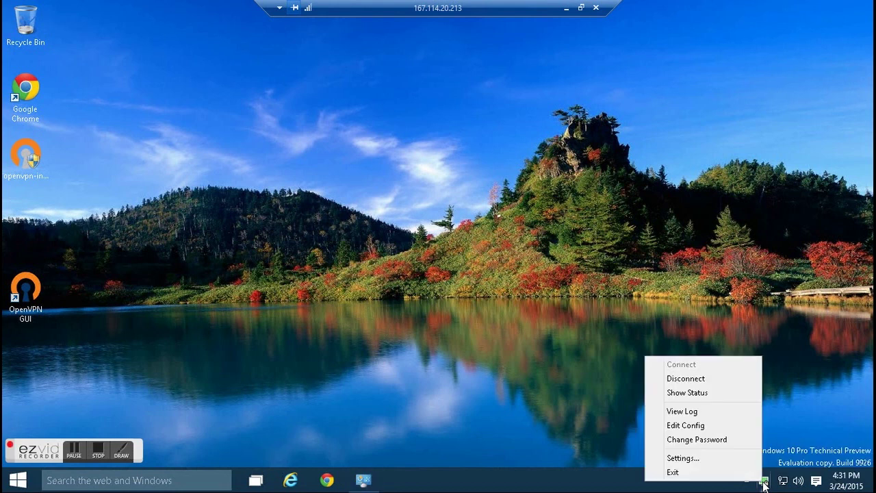
click(713, 380)
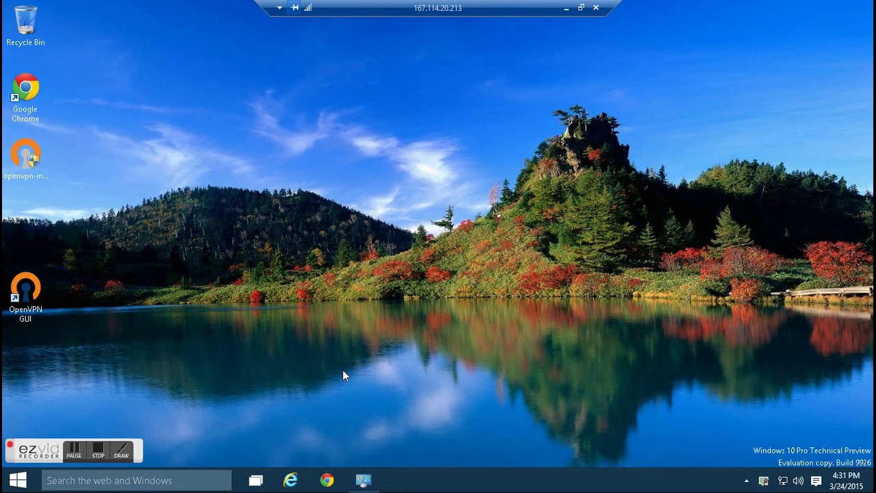